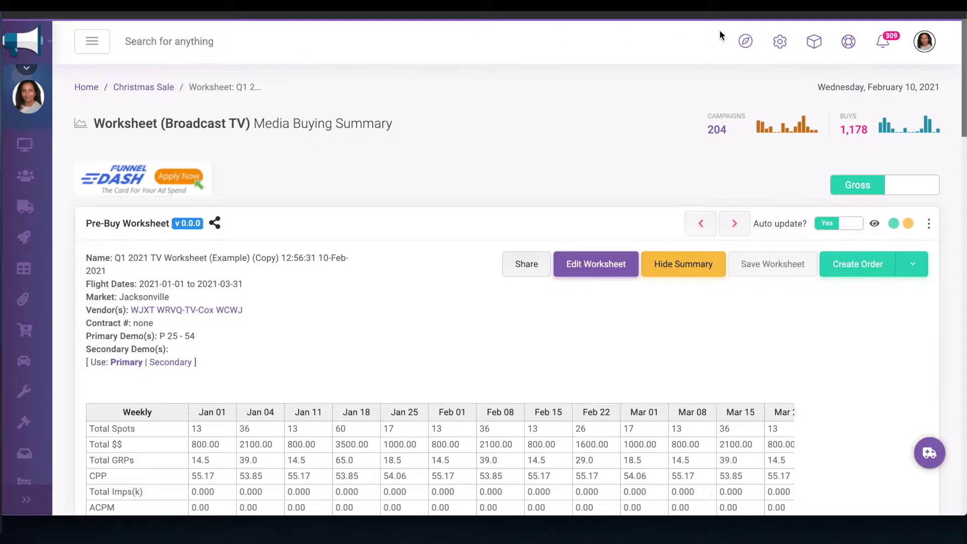
Step: Turn on Top Navigation and Fixed Header in the layout settings and close the settings
left_click(782, 42)
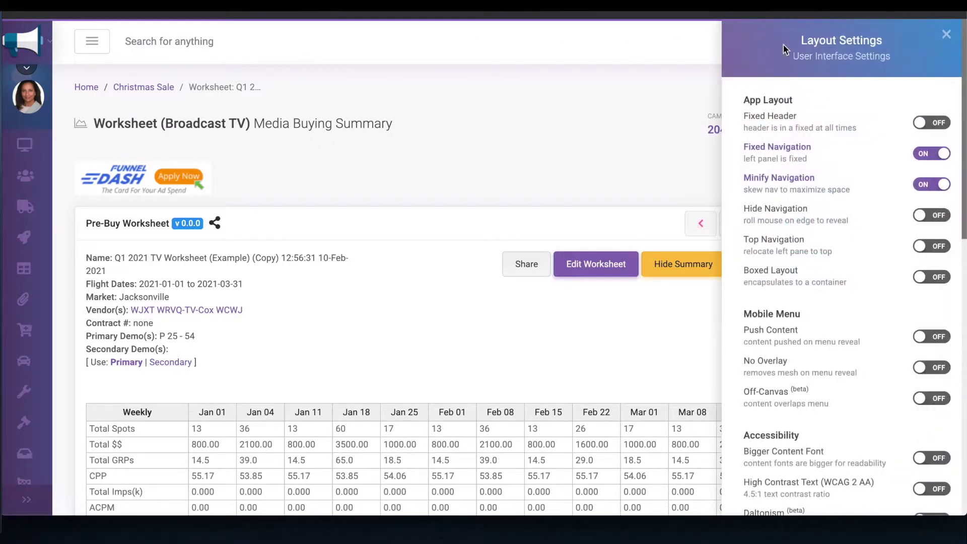
left_click(932, 246)
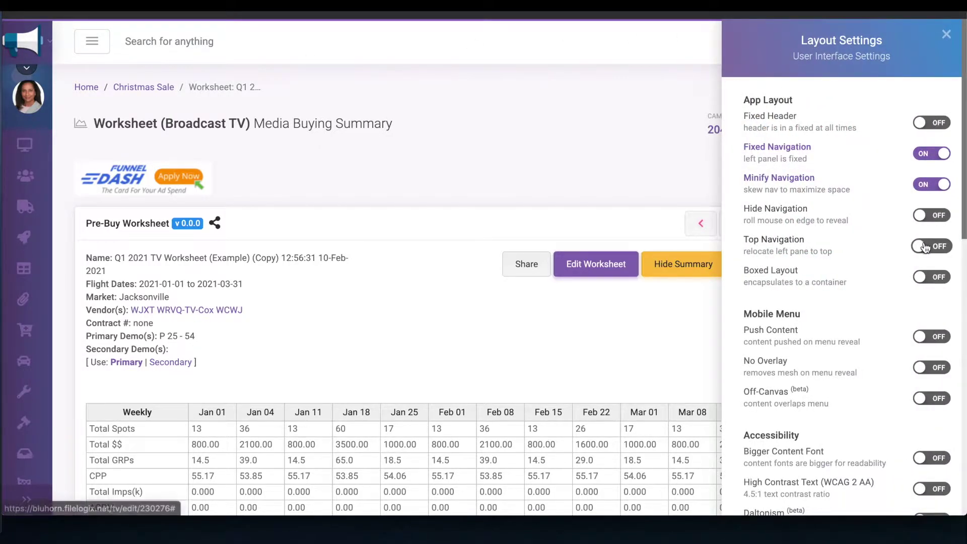
left_click(930, 121)
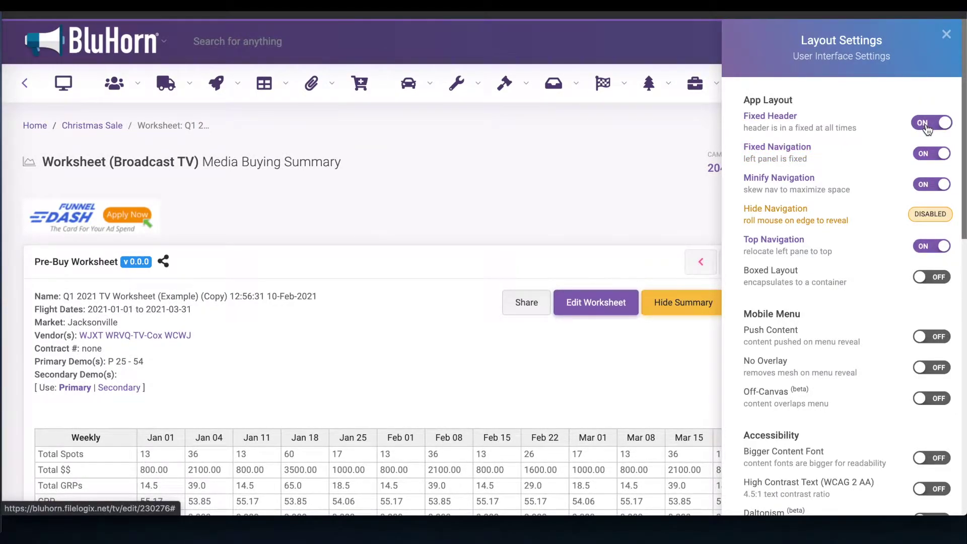
left_click(626, 180)
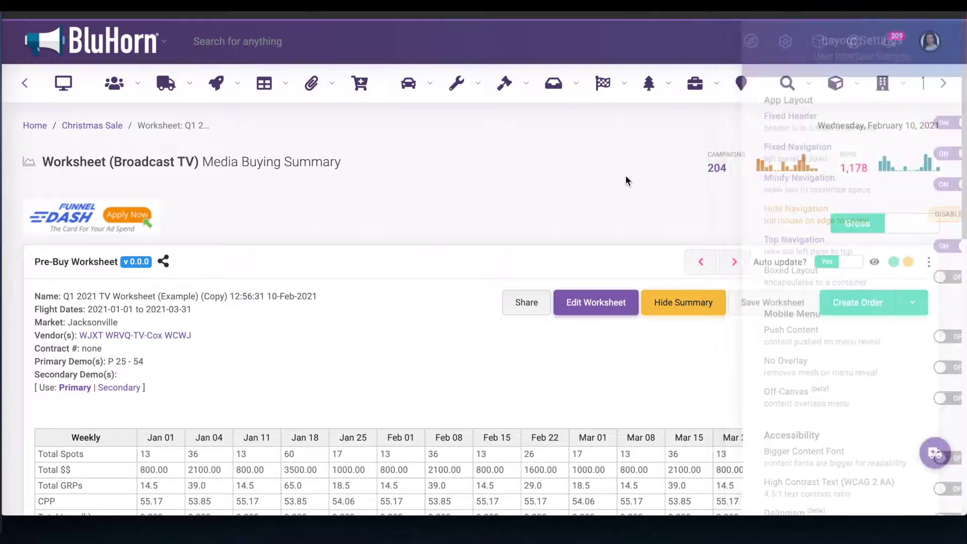
Step: Hide the Summary panel beside the worksheet lines and widen the Station column so each station name fits on one line
scroll(952, 283, "down", 10)
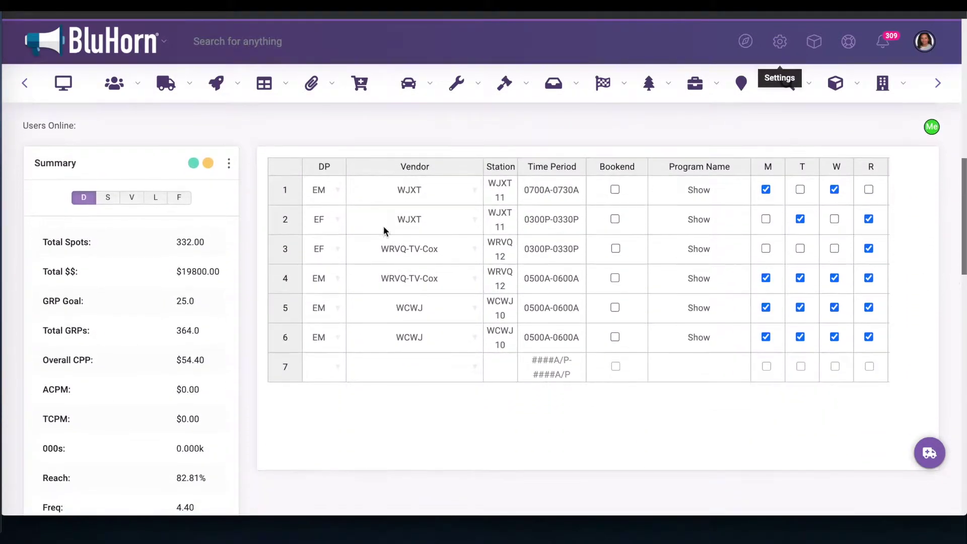
left_click(229, 166)
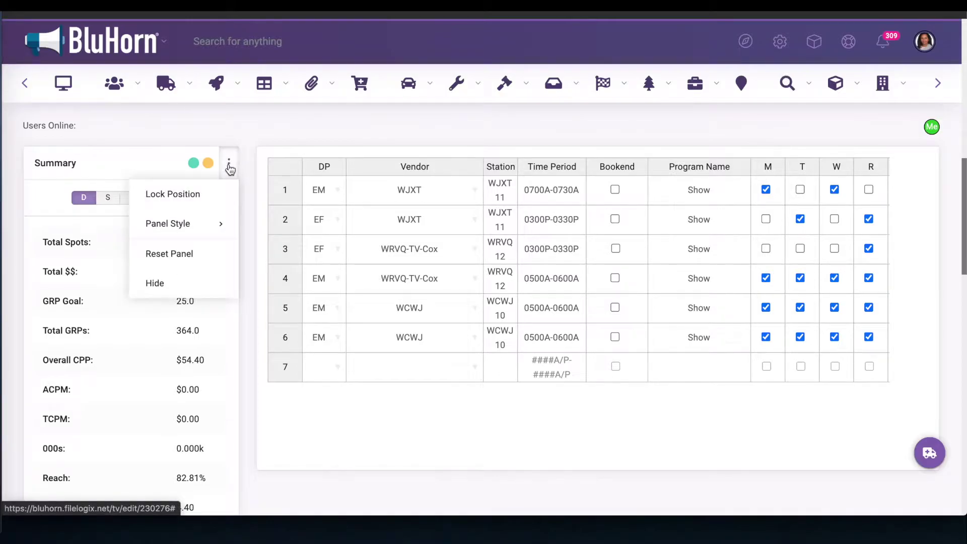
left_click(189, 284)
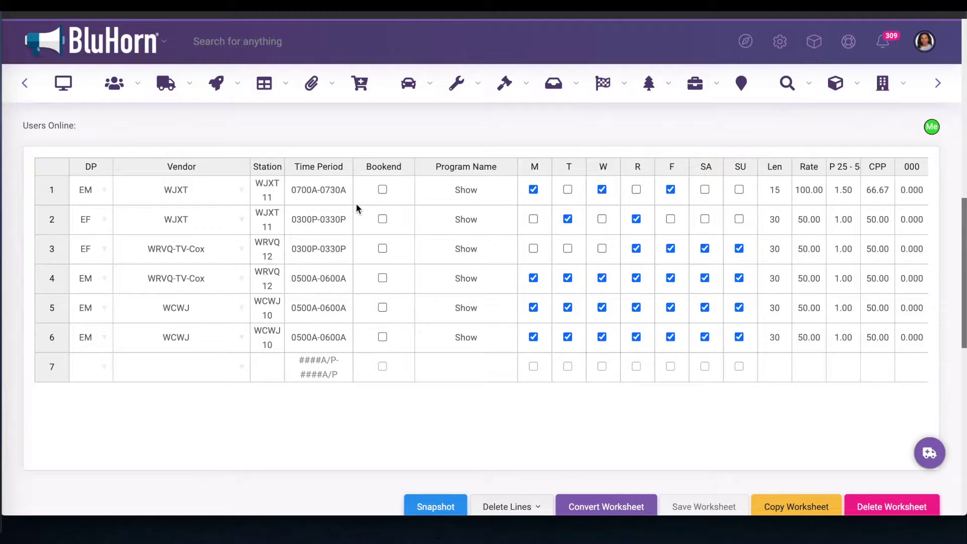
left_click_drag(283, 165, 307, 165)
Step: Create a snapshot version of the worksheet and look it up in the Worksheet Version History
scroll(845, 127, "up", 4)
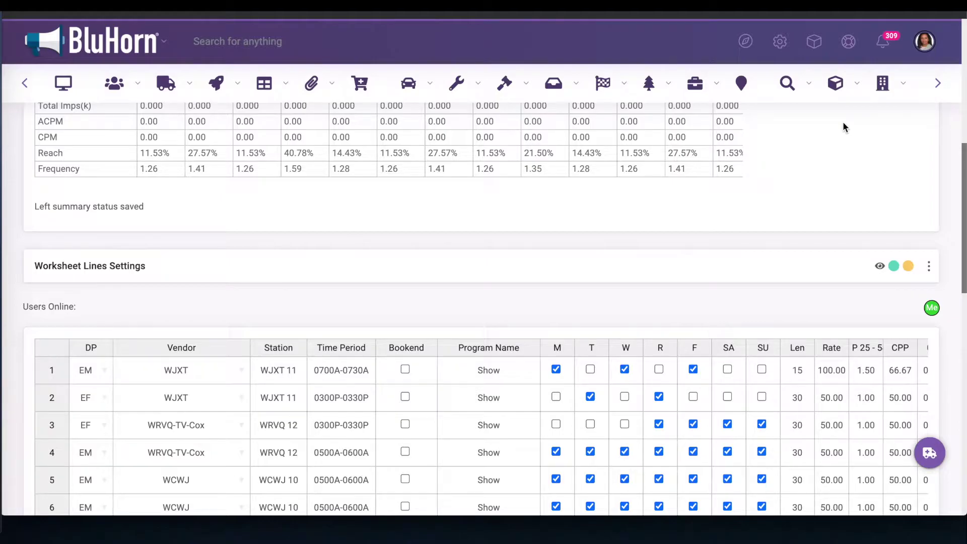
left_click_drag(964, 201, 964, 250)
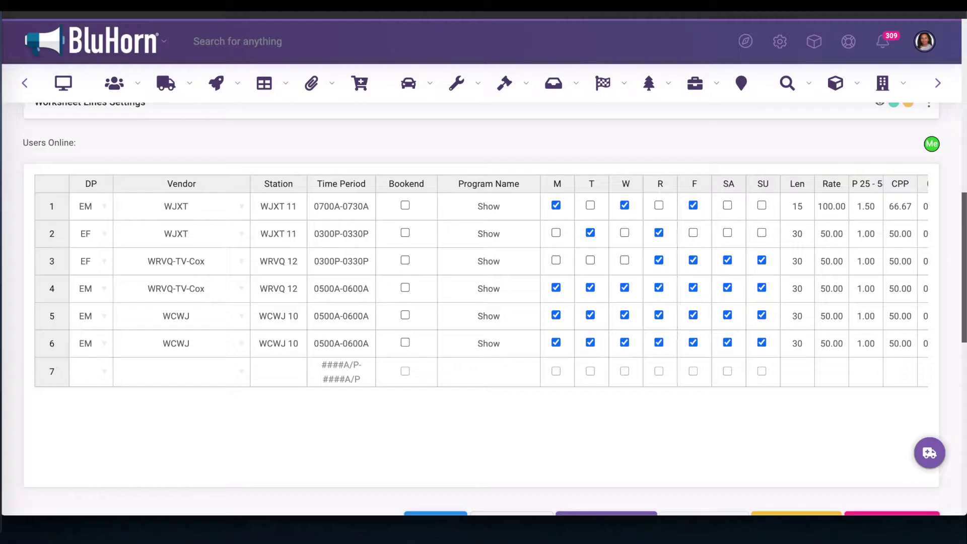
scroll(964, 250, "down", 3)
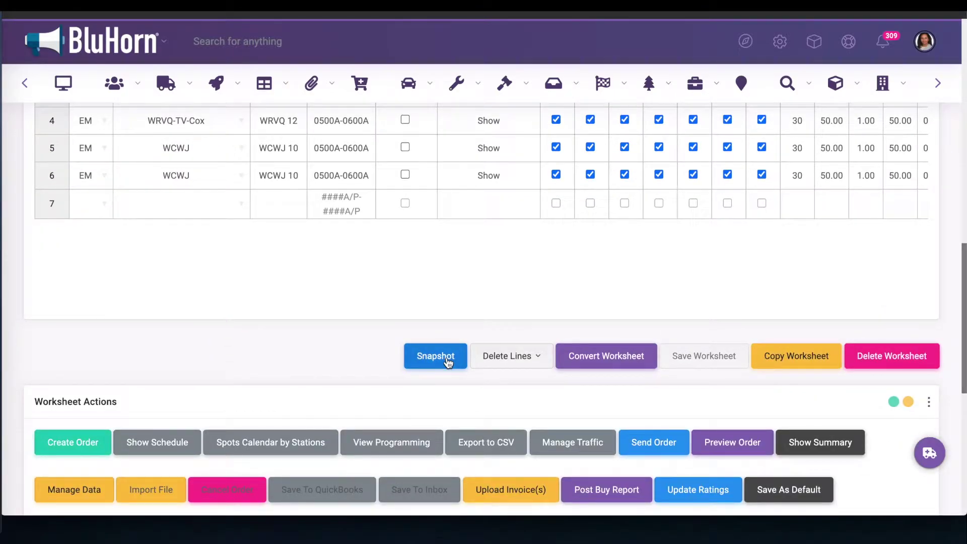
left_click(448, 362)
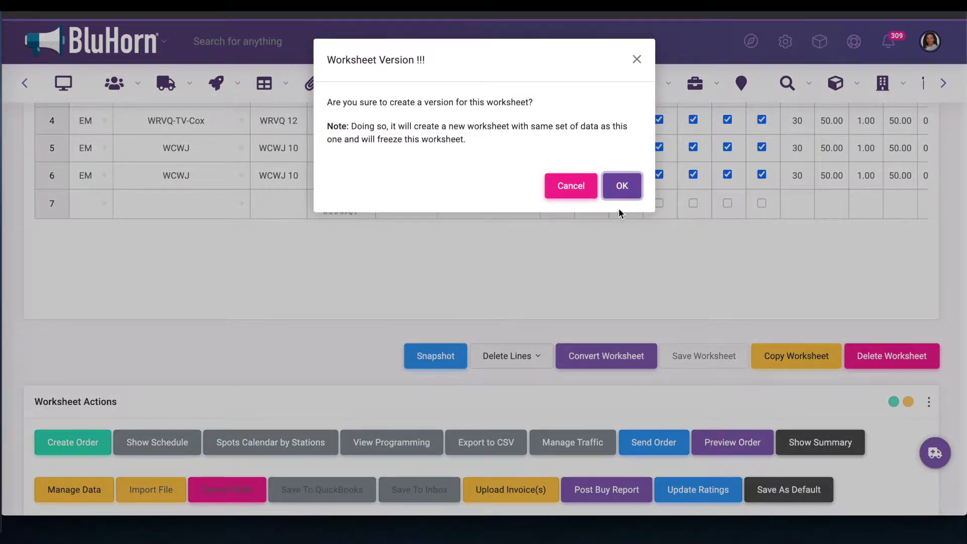
left_click(624, 189)
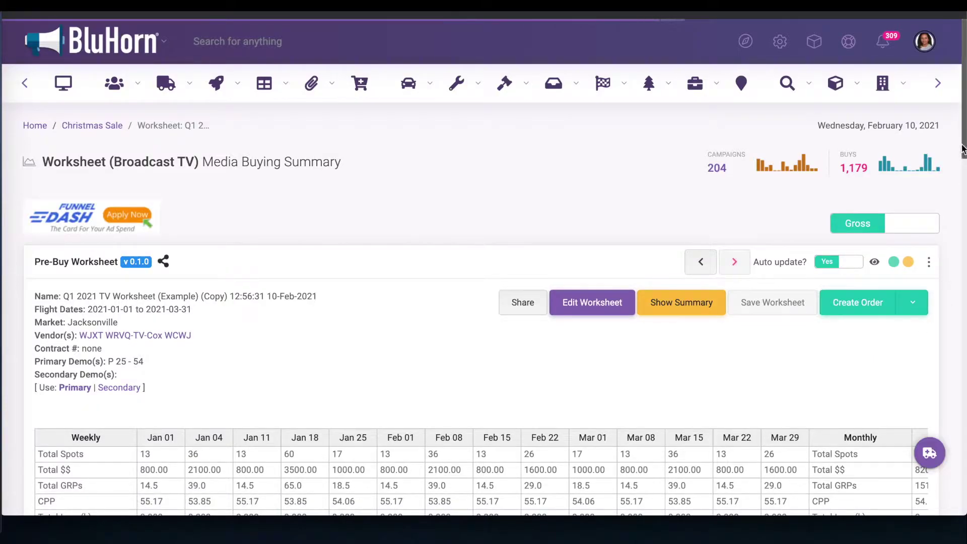
left_click_drag(963, 149, 963, 509)
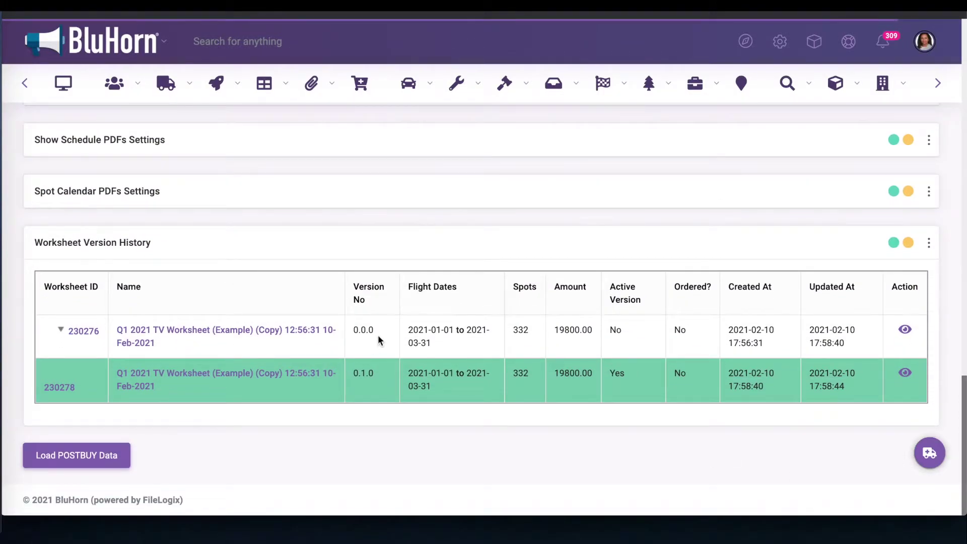
left_click(556, 500)
Step: Clear Monday through Thursday on worksheet lines 3 and 4, and add Sunday to line 1
scroll(636, 361, "up", 10)
left_click_drag(550, 251, 652, 205)
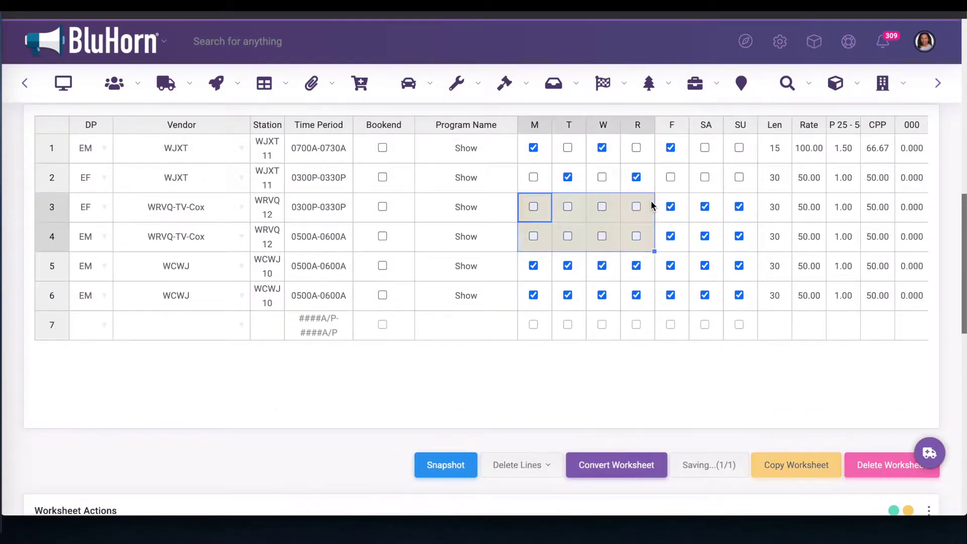
left_click(739, 147)
Step: Fill in additional weekly spots for the Jan 25 week on the worksheet lines
scroll(697, 416, "right", 10)
left_click(504, 153)
left_click_drag(525, 218, 549, 290)
scroll(553, 309, "right", 5)
Step: Enter "More Comments" as the comment on line 1 and widen the Station column
left_click(756, 148)
type("More Comments")
left_click(909, 149)
left_click_drag(284, 126, 319, 126)
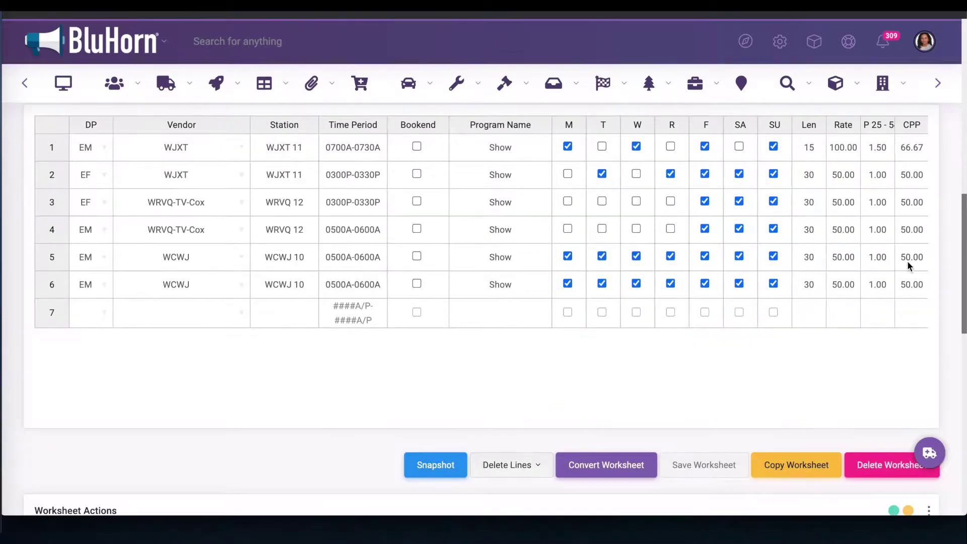
Step: Send the worksheet's order to the vendors WJXT, WRVQ-TV-Cox and WCWJ without Continue Editing, and accept the confirmation
scroll(952, 266, "up", 8)
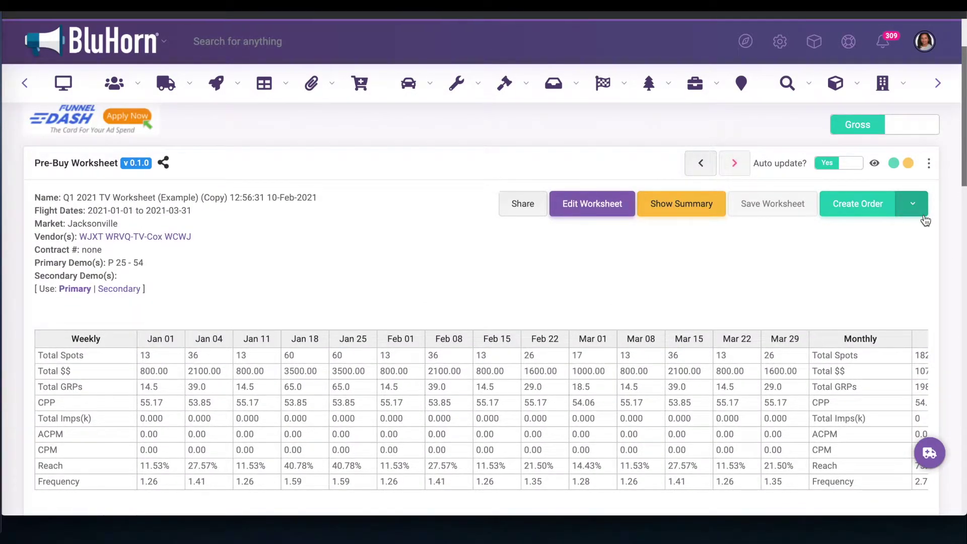
left_click(923, 215)
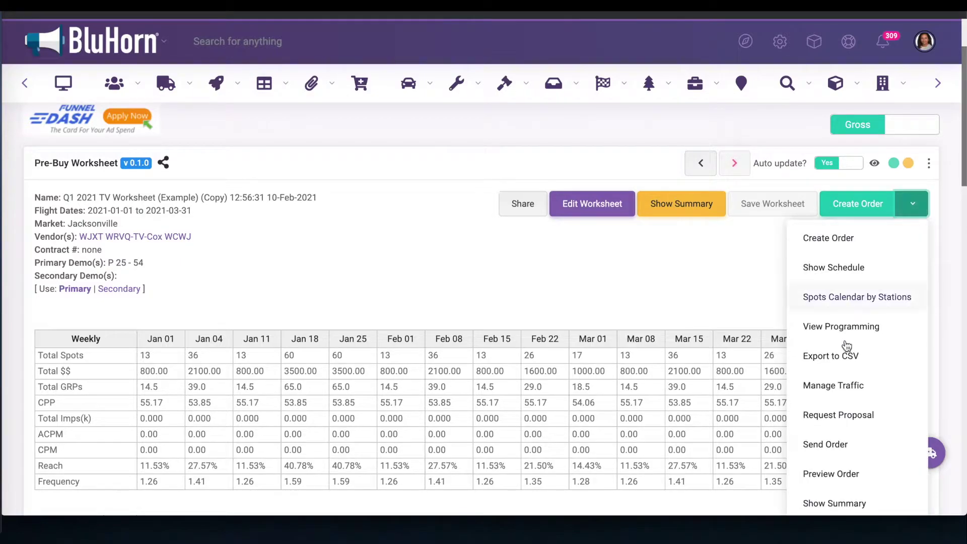
left_click(831, 446)
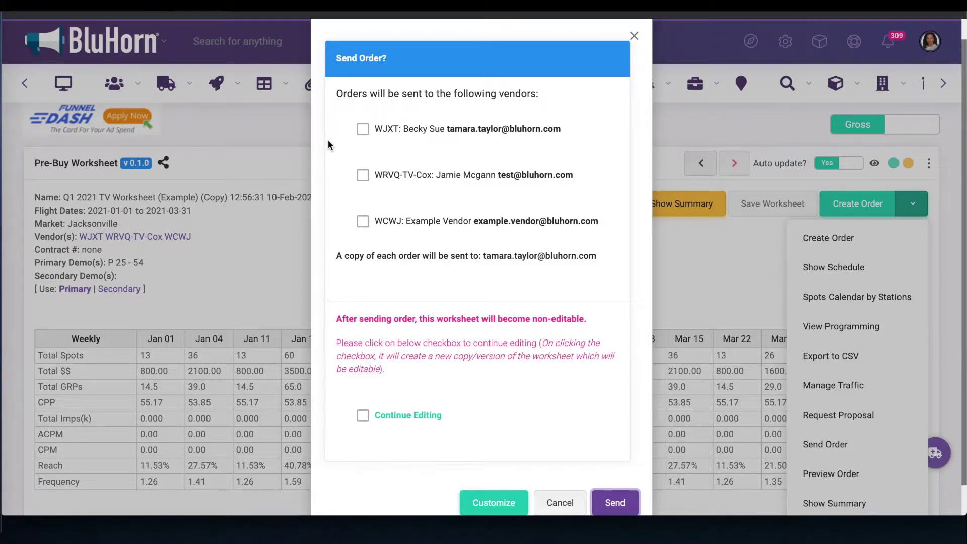
left_click(362, 130)
left_click(363, 175)
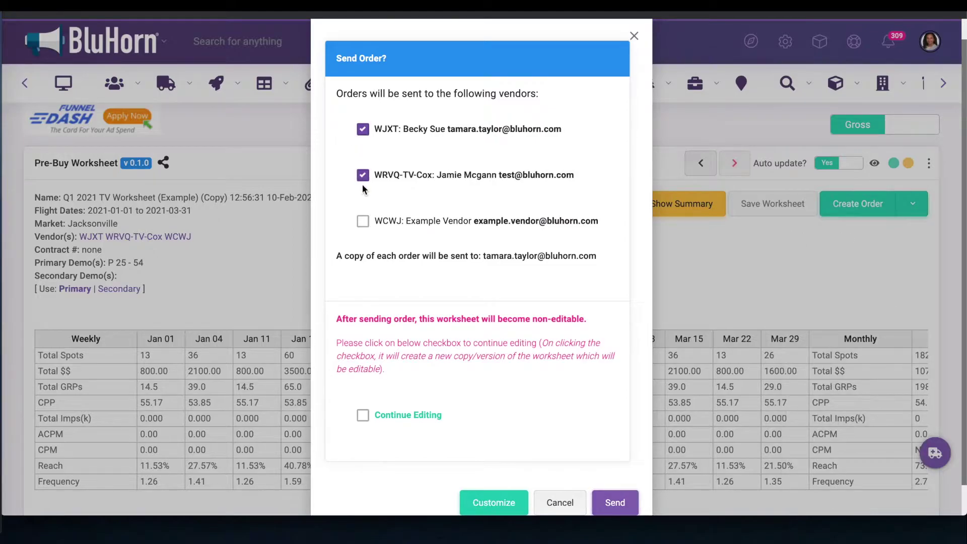
left_click(363, 222)
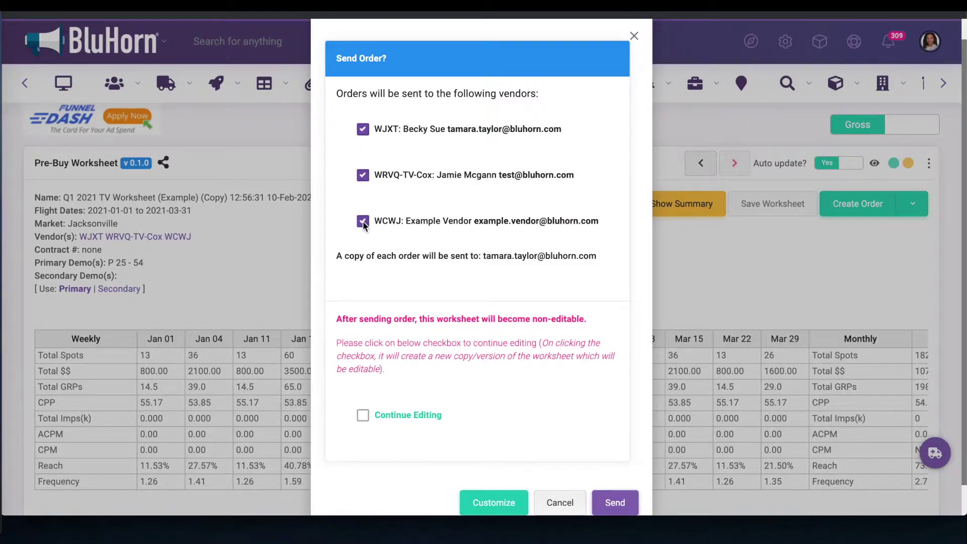
left_click(615, 504)
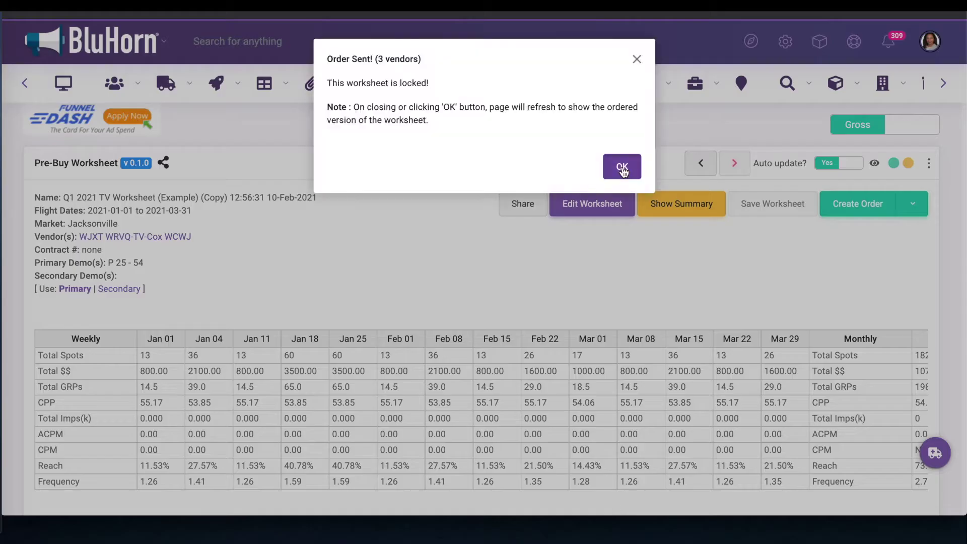
left_click(622, 167)
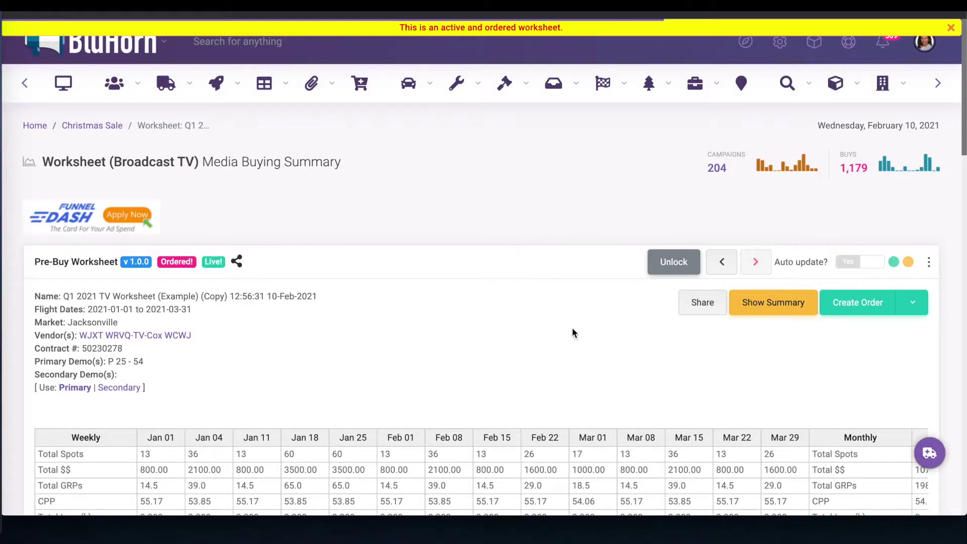
Step: Try to change the Wednesday and Thursday airing days on lines 2 and 3 of the ordered worksheet
scroll(573, 332, "down", 6)
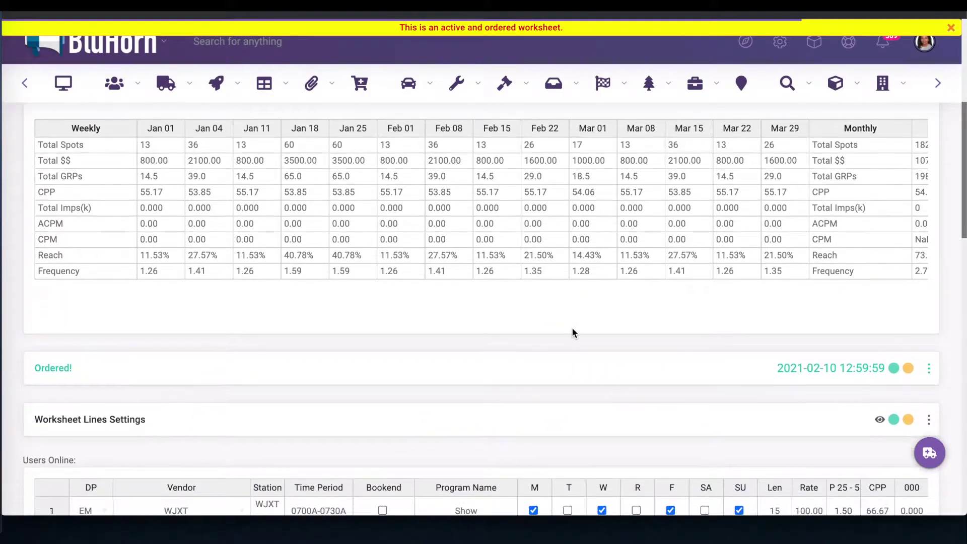
scroll(572, 329, "down", 4)
left_click(602, 336)
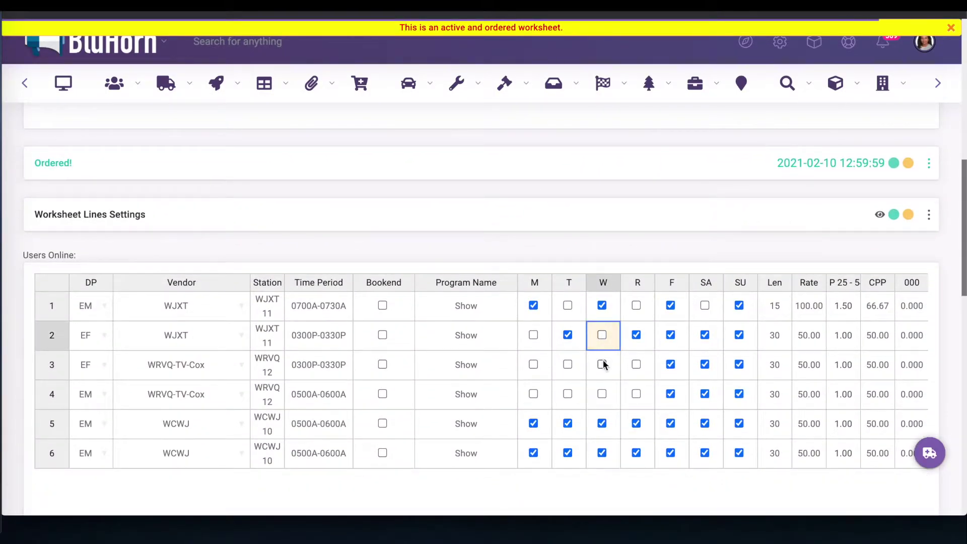
left_click(604, 364)
left_click(635, 366)
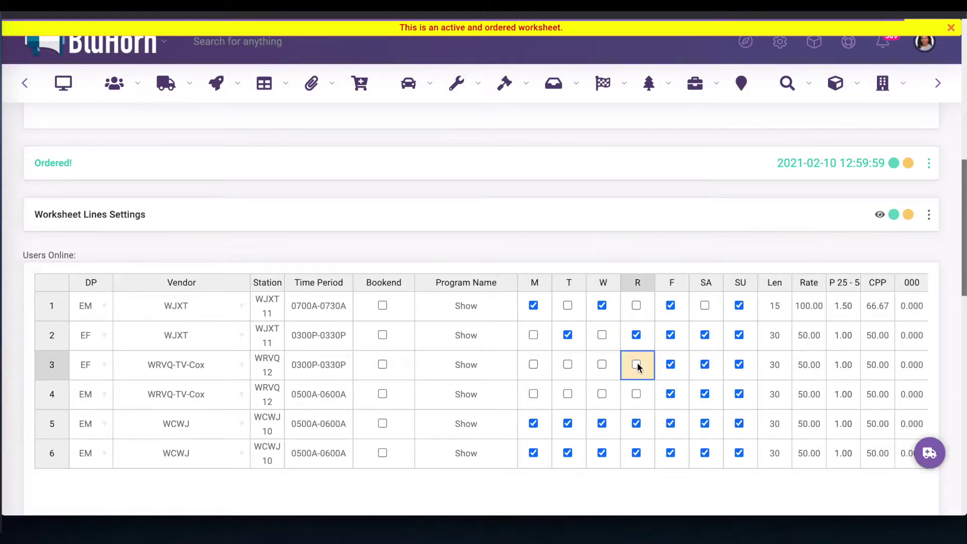
left_click(638, 340)
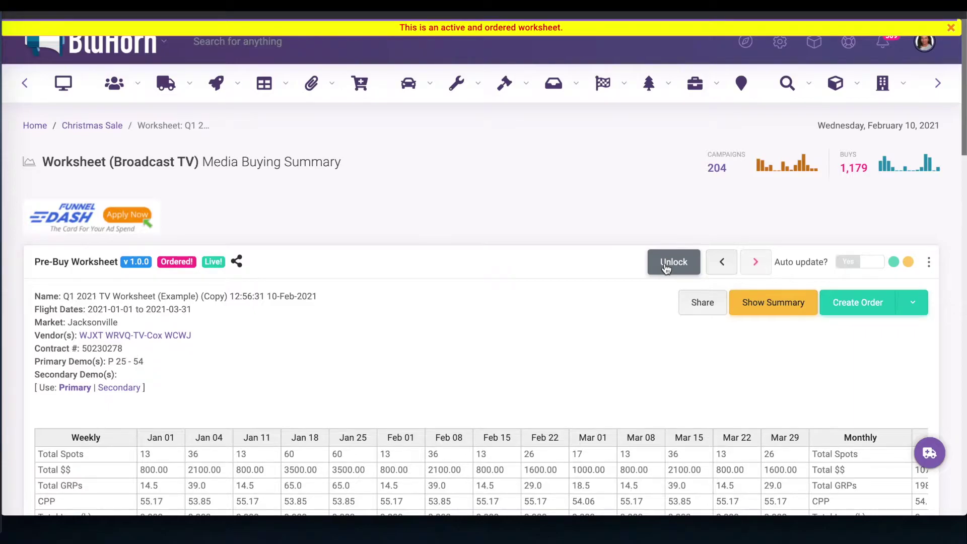
Step: Unlock the ordered worksheet by creating a new version and open that version
left_click(665, 264)
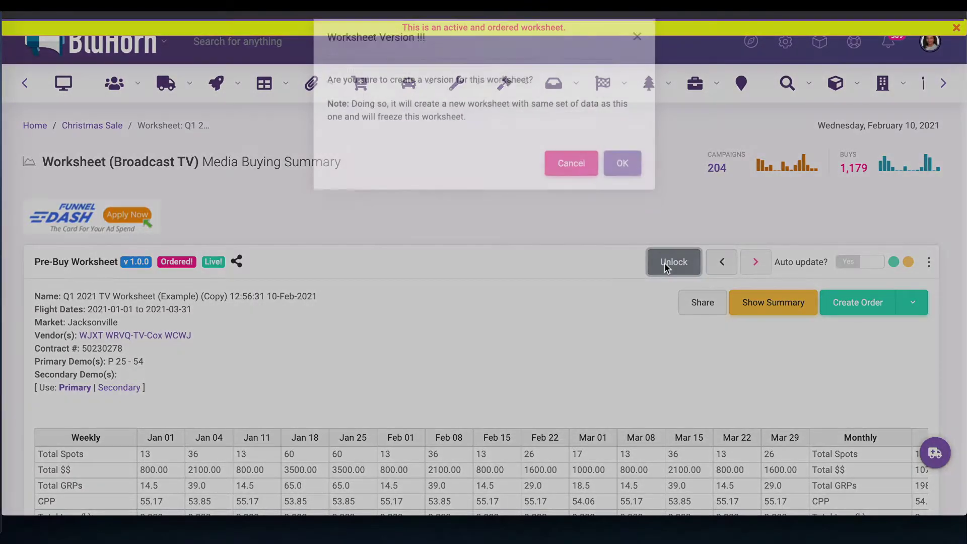
left_click(632, 183)
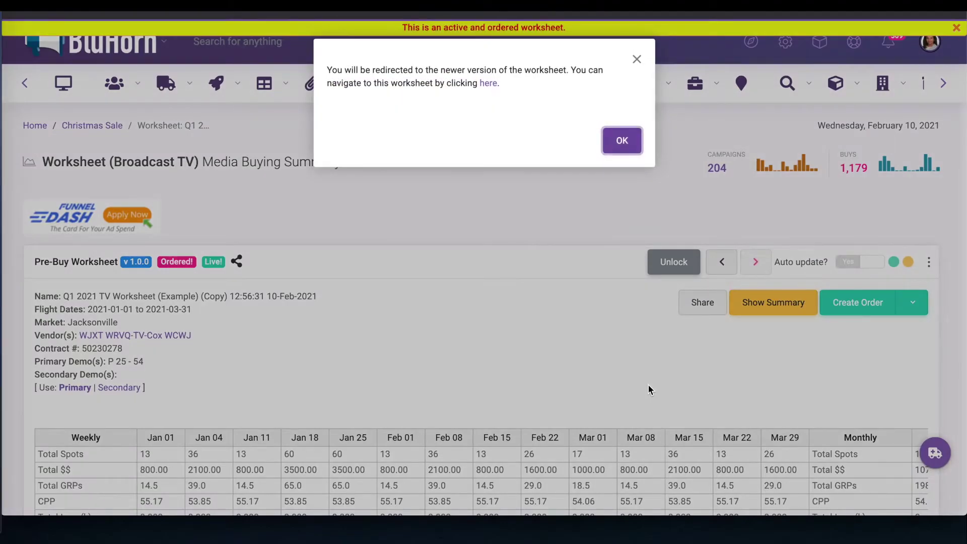
left_click(618, 144)
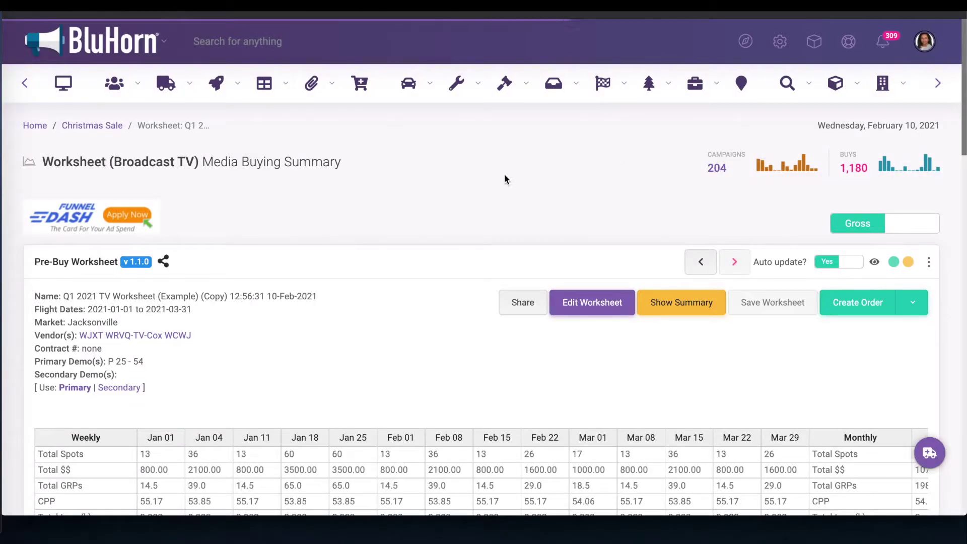
Step: Change the Thursday airing day on two neighbouring lines of the unlocked worksheet
scroll(787, 396, "down", 10)
left_click(637, 392)
left_click(637, 422)
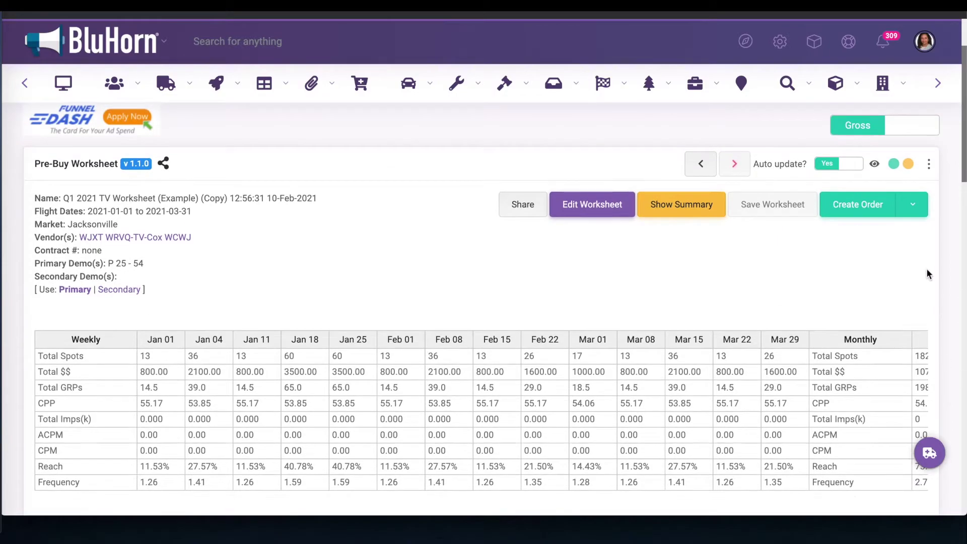
Step: Send the revised order to WJXT, WRVQ-TV-Cox and WCWJ with Continue Editing enabled, and open the new editable version
left_click(918, 211)
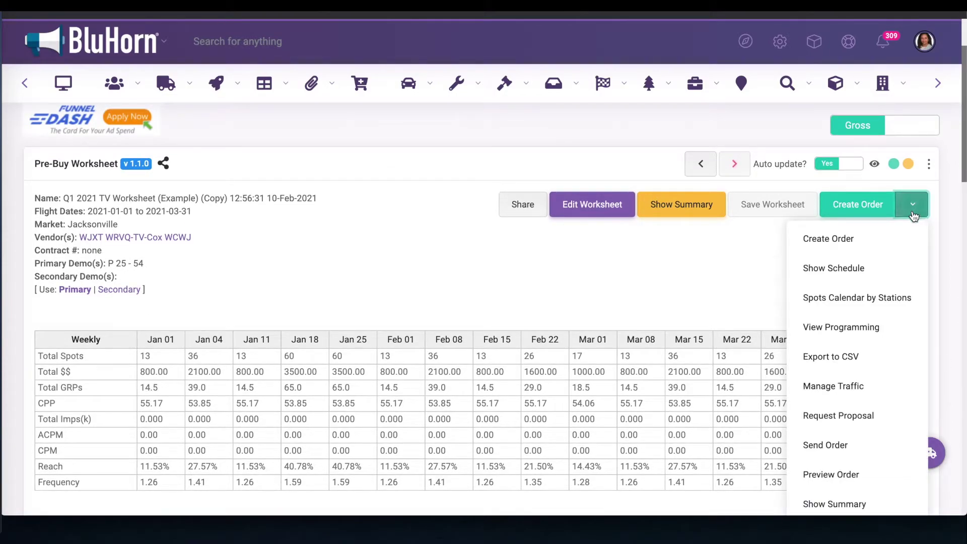
left_click(833, 445)
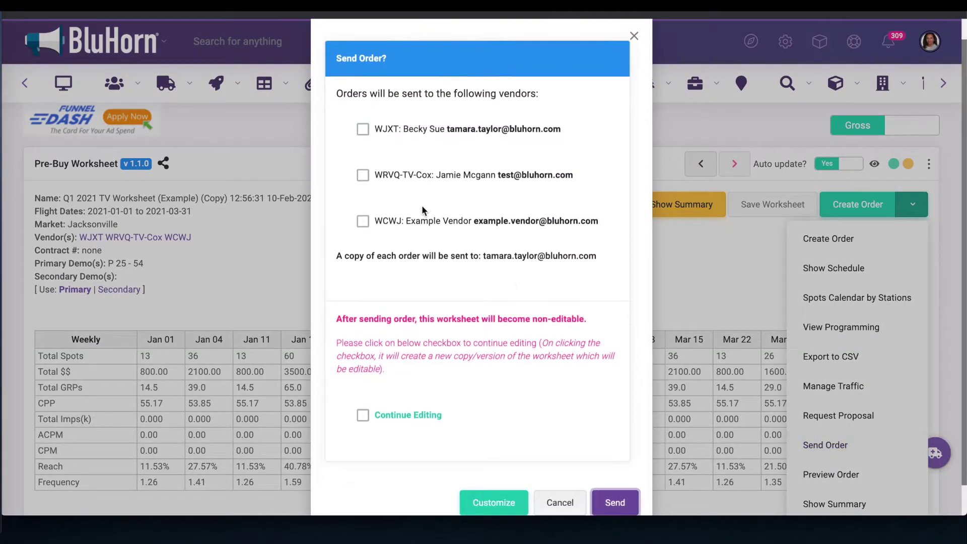
left_click(367, 131)
left_click(363, 176)
left_click(362, 222)
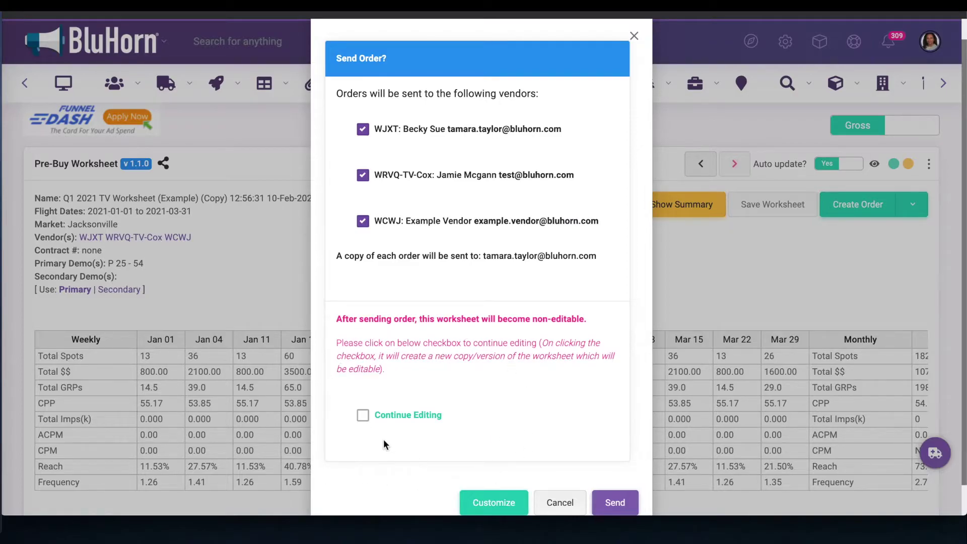
left_click(613, 502)
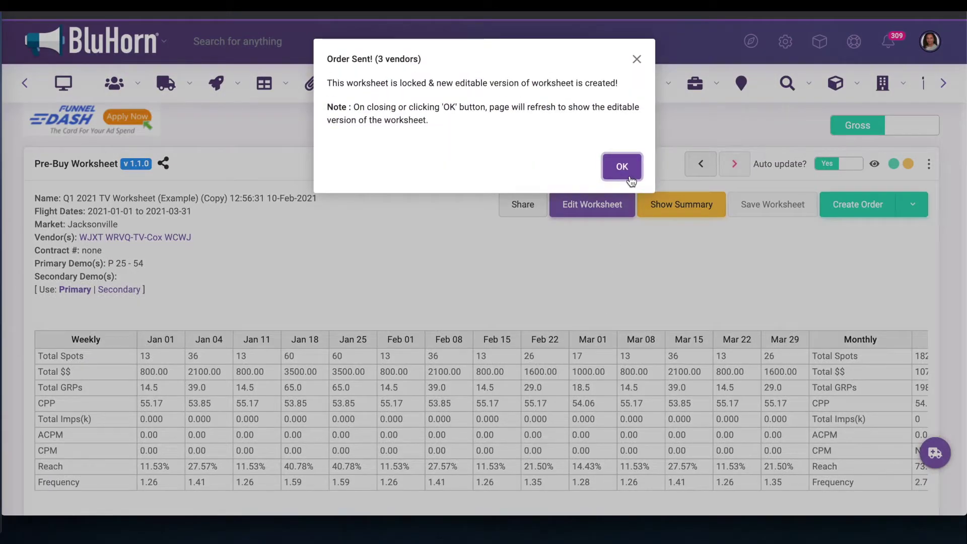
left_click(623, 166)
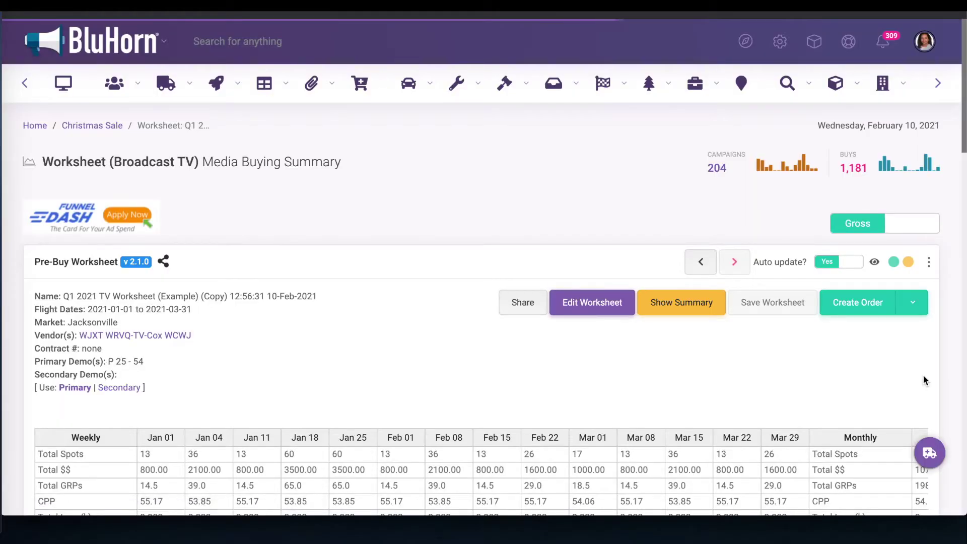
Step: Fill the weekly spots of the WRVQ-TV-Cox 0300P-0330P line with 10 from Jan 25 through Mar 29
scroll(924, 376, "down", 10)
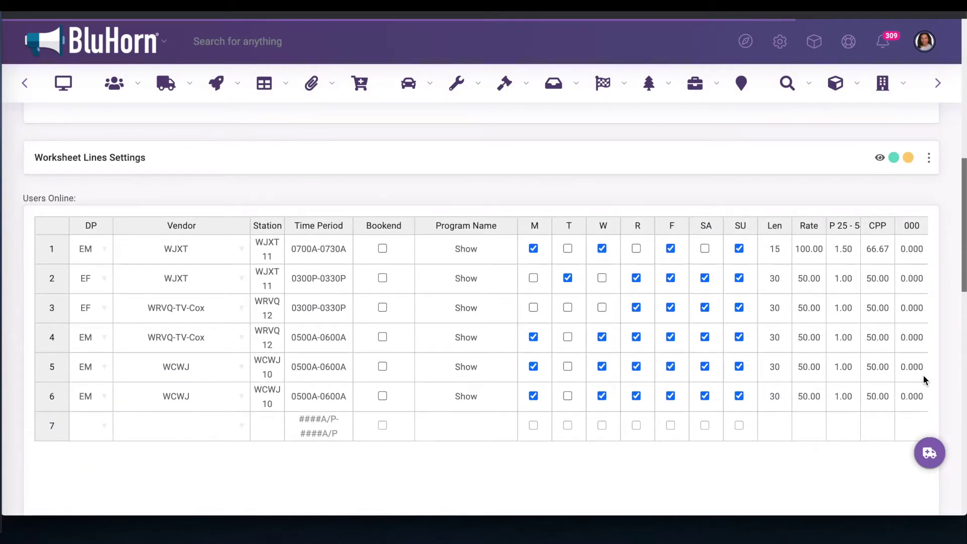
left_click(845, 340)
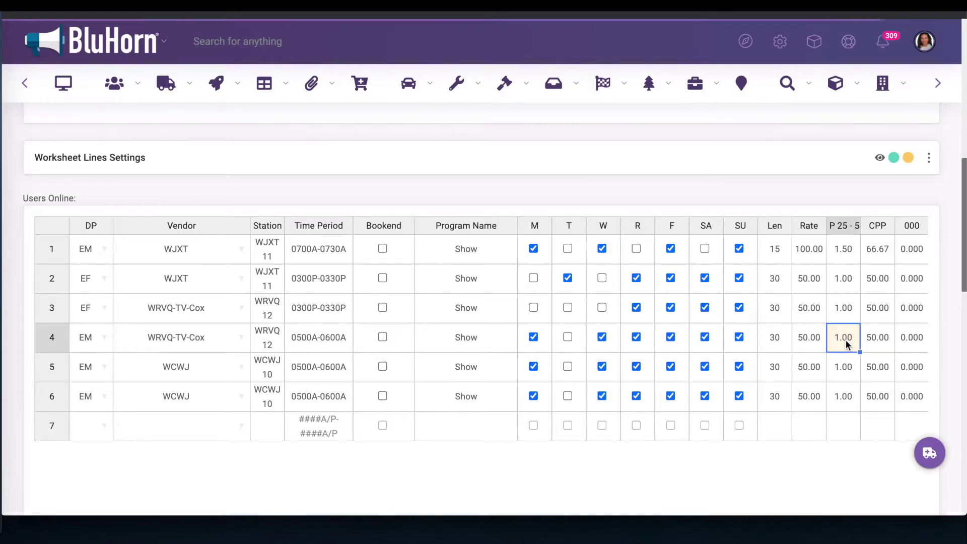
left_click(874, 338)
scroll(873, 338, "right", 10)
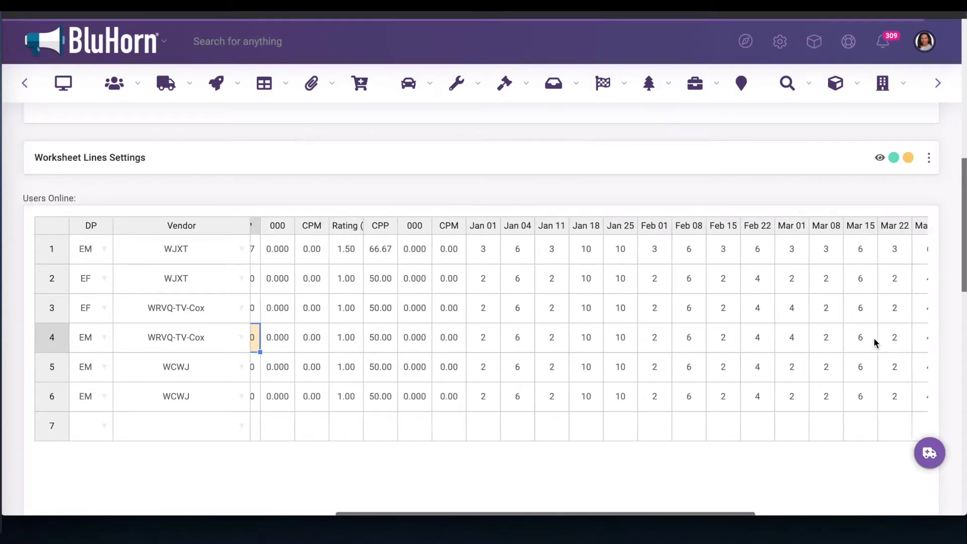
left_click(606, 315)
left_click_drag(617, 322, 918, 327)
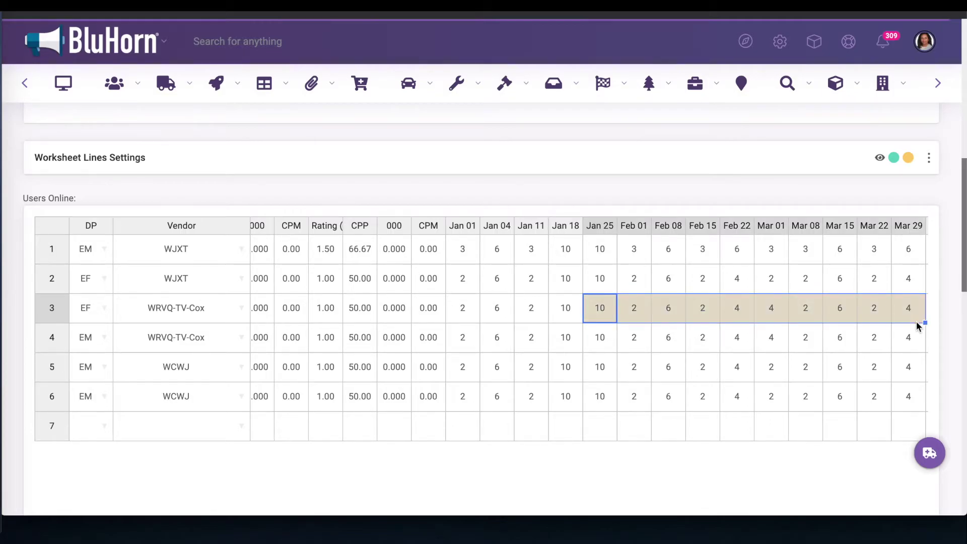
left_click(943, 336)
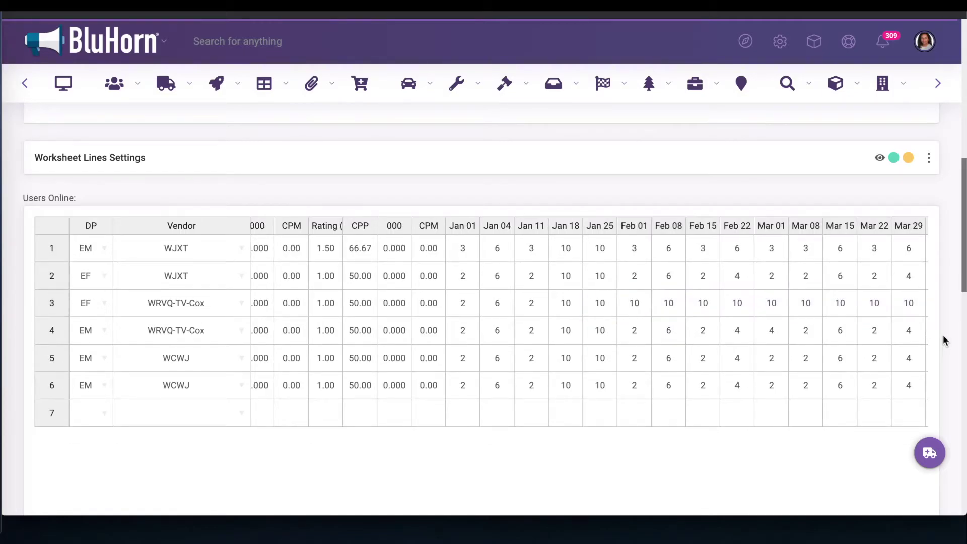
Step: Open the ordered version 2.0.0 of the worksheet from its version history
scroll(943, 336, "down", 10)
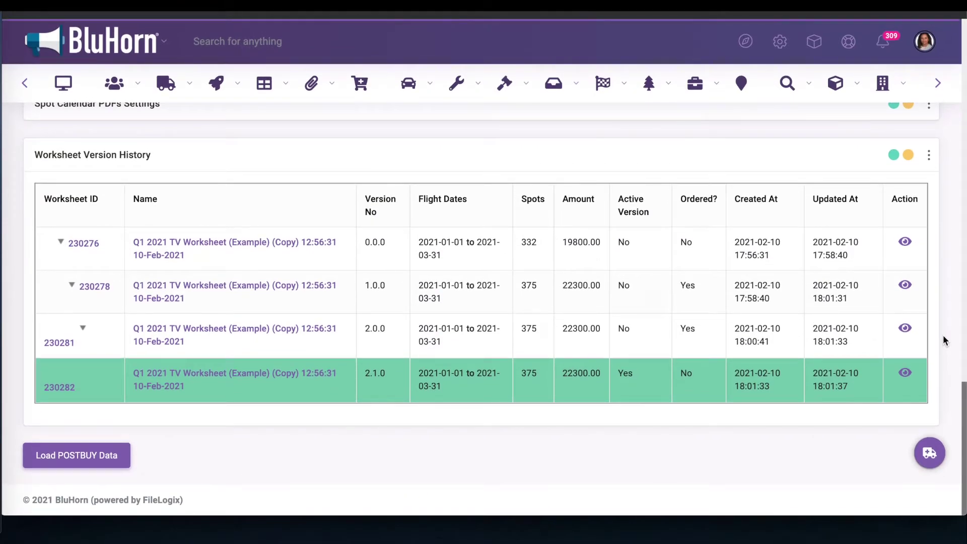
left_click_drag(394, 327, 362, 329)
left_click(904, 330)
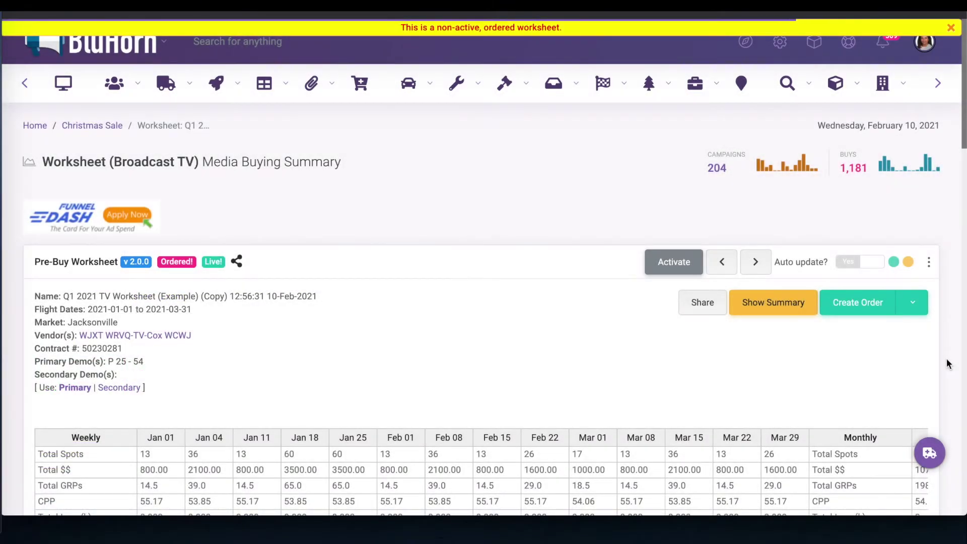
Step: Activate the ordered version 2.0.0, confirm the activation and continue to the newer editable version
scroll(948, 364, "down", 20)
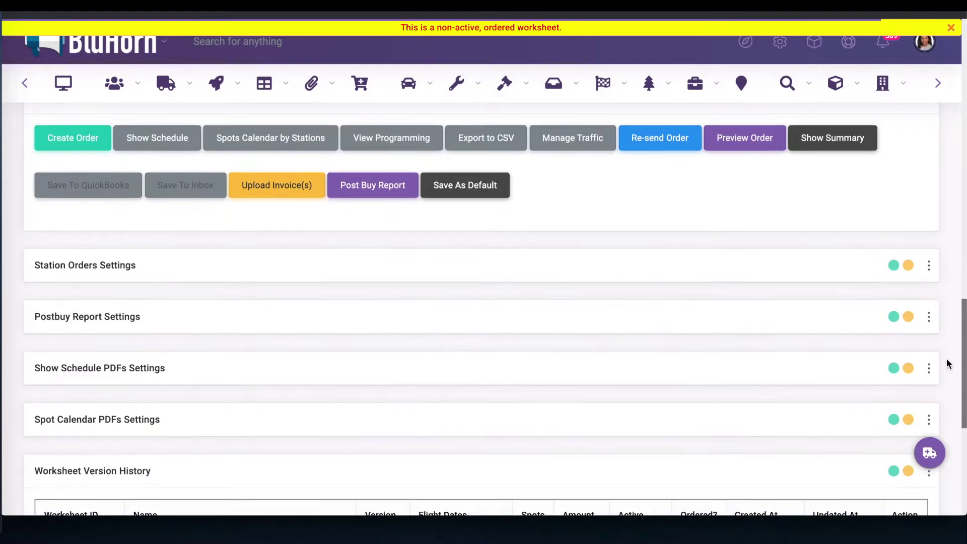
scroll(948, 364, "down", 5)
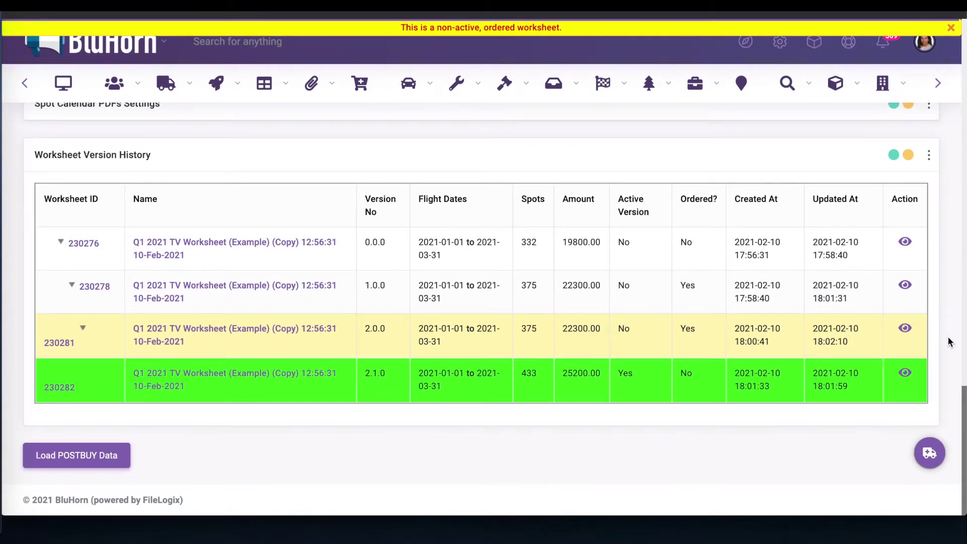
scroll(948, 342, "up", 20)
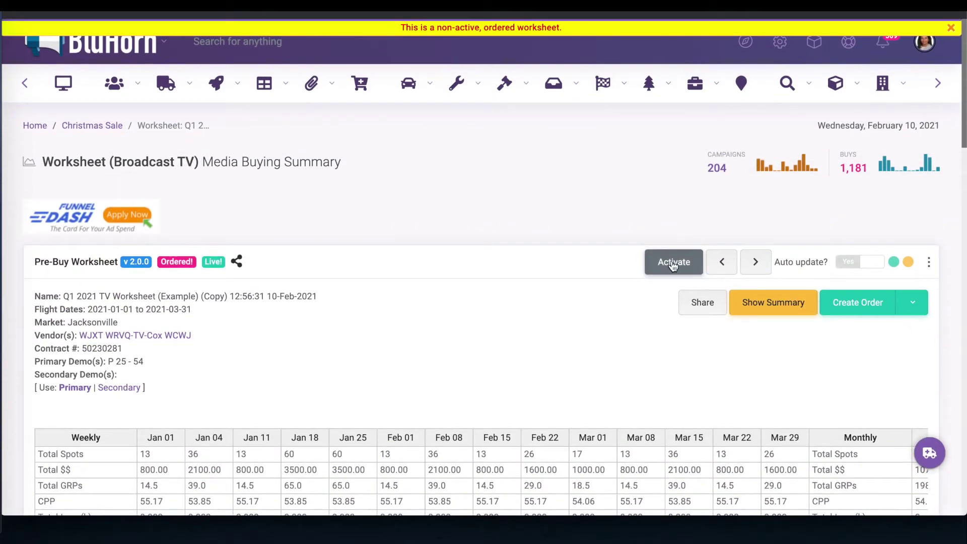
left_click(674, 264)
left_click(622, 184)
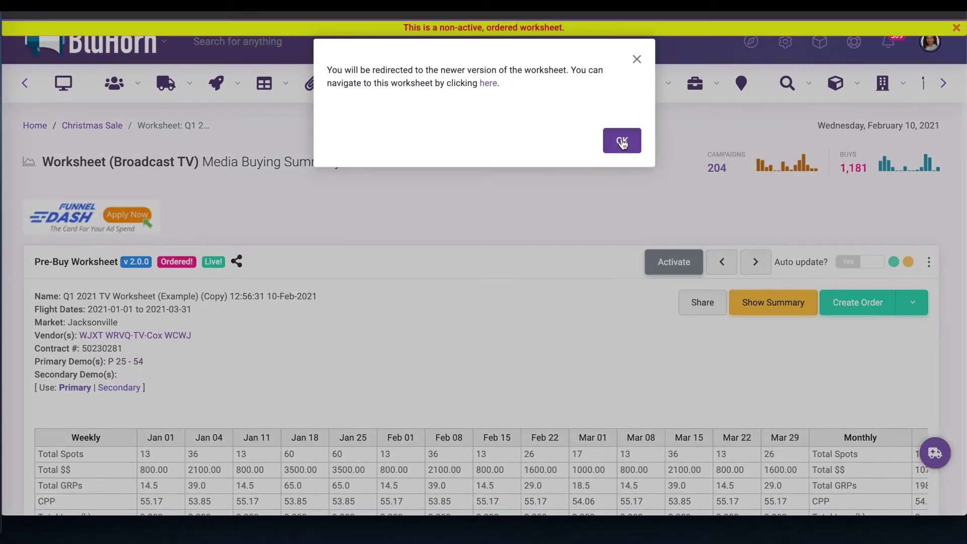
left_click(622, 138)
Step: Clear the Sunday airing day on worksheet lines 1 through 6
scroll(956, 382, "down", 10)
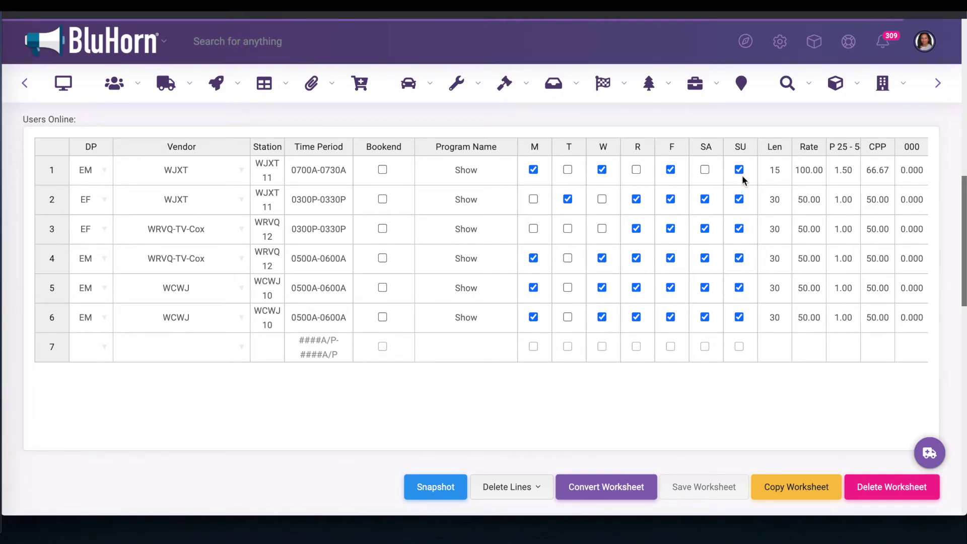
left_click(740, 171)
left_click_drag(758, 185, 741, 329)
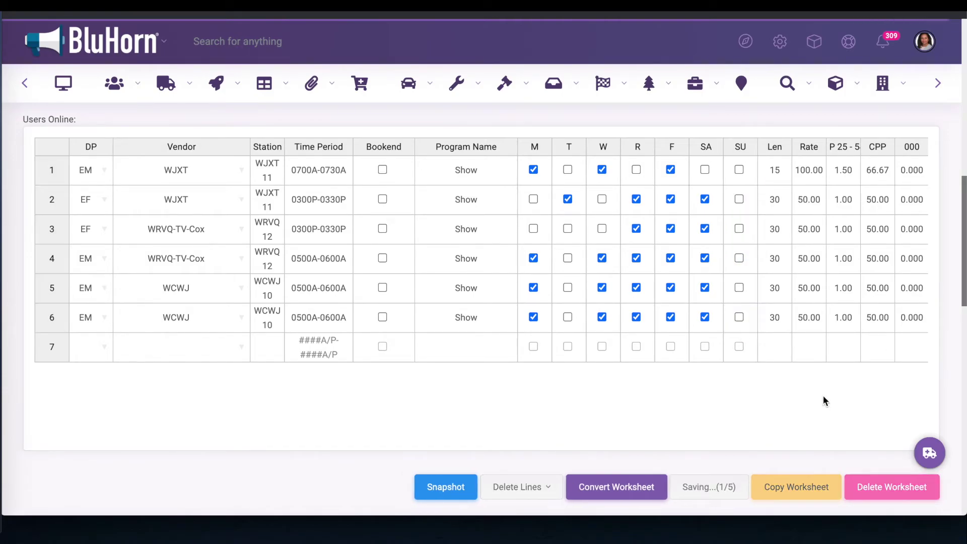
scroll(823, 401, "down", 7)
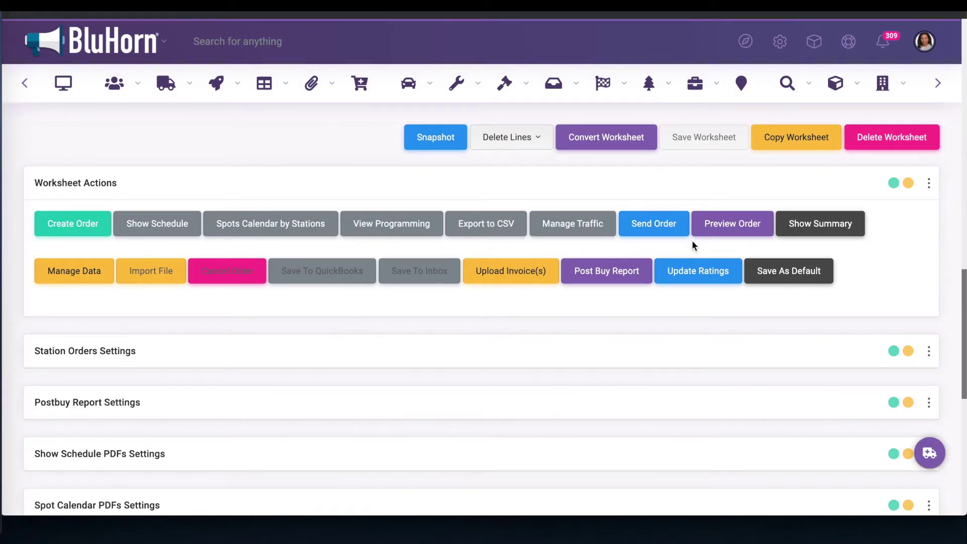
left_click(698, 226)
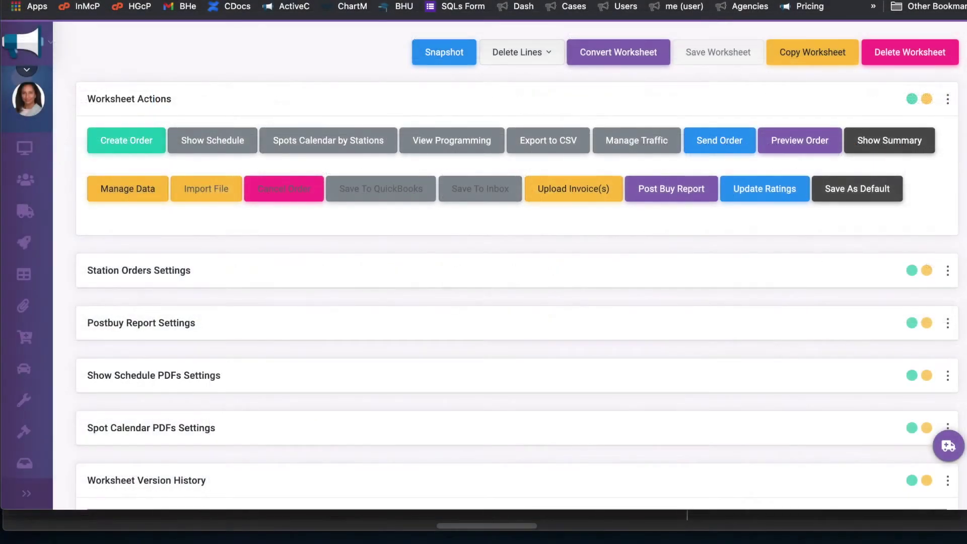
Step: Examine the worksheet version history, comparing version numbers, active versions and ordered status
scroll(504, 303, "down", 8)
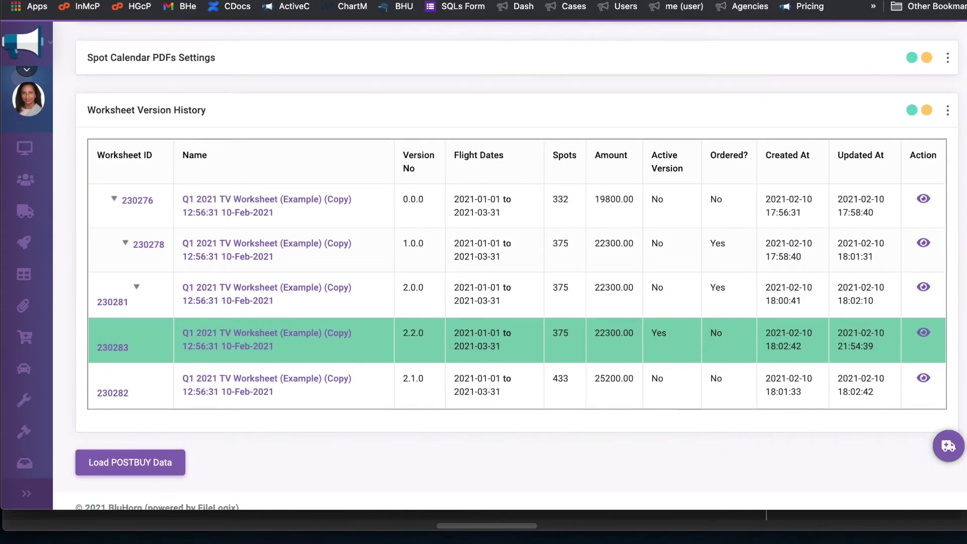
scroll(504, 272, "up", 4)
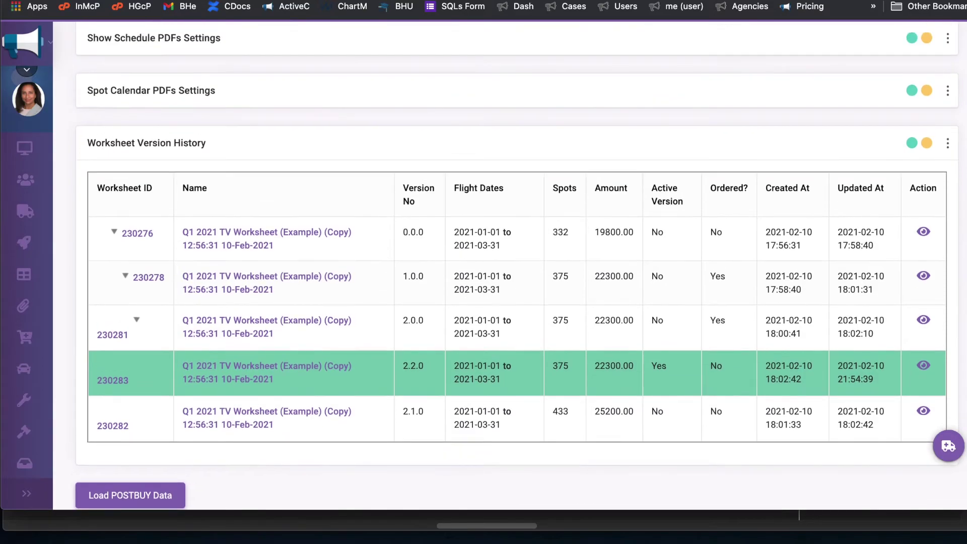
scroll(408, 228, "up", 8)
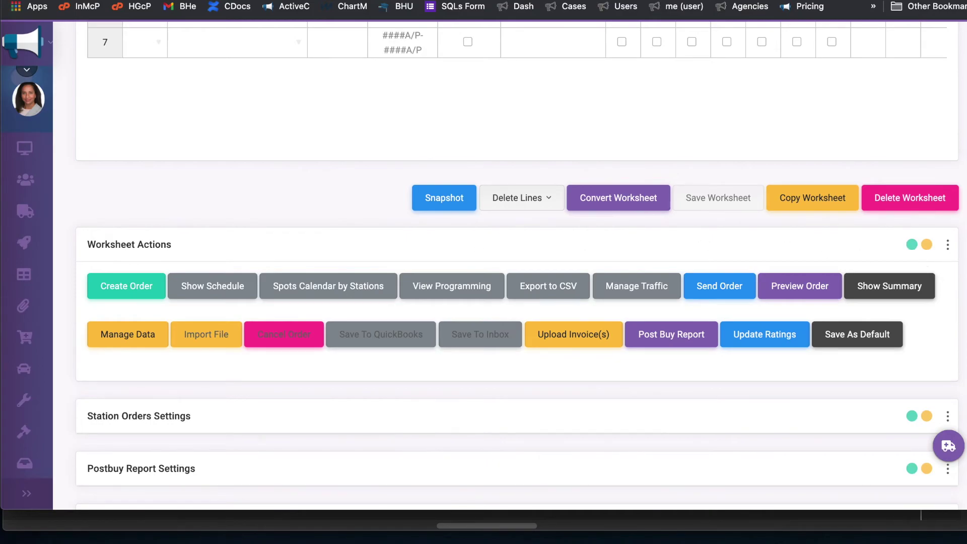
scroll(519, 272, "down", 10)
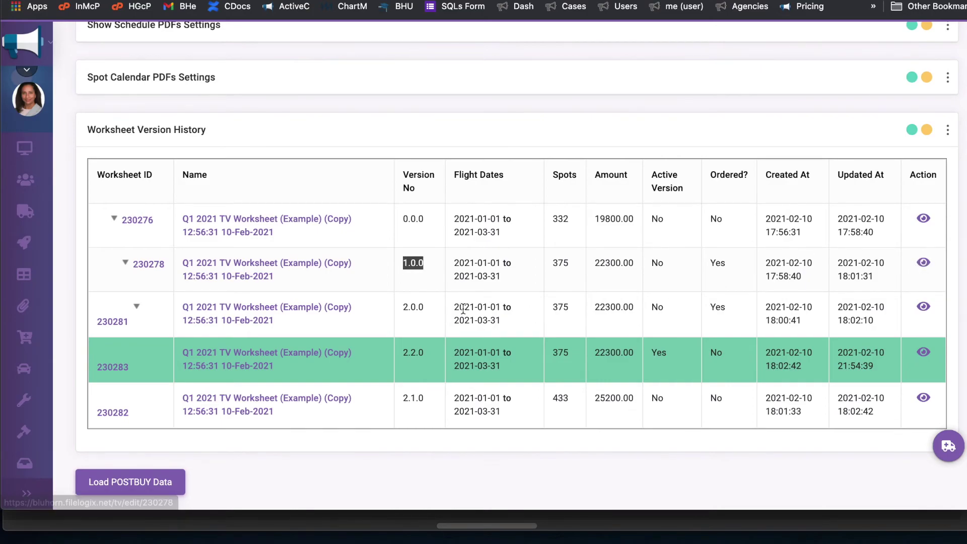
double_click(419, 307)
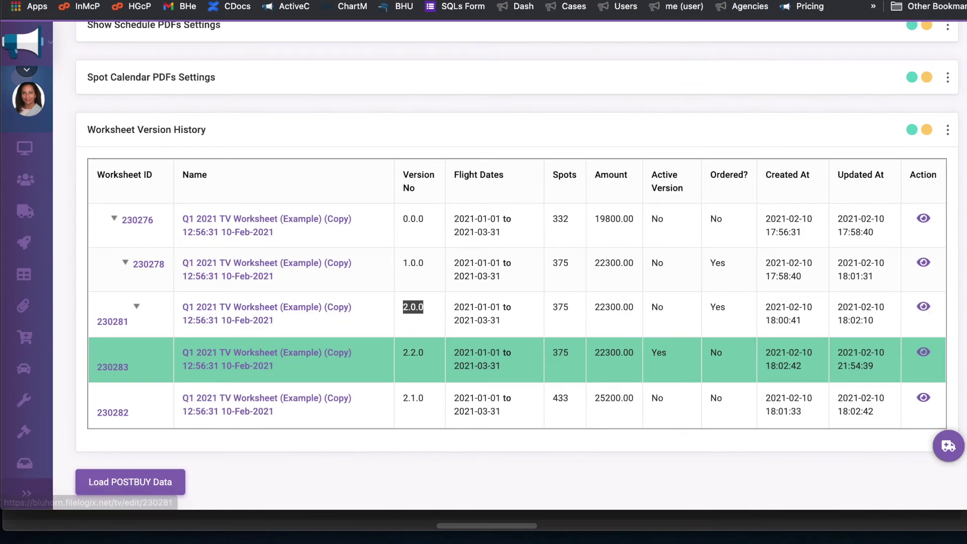
scroll(504, 277, "up", 20)
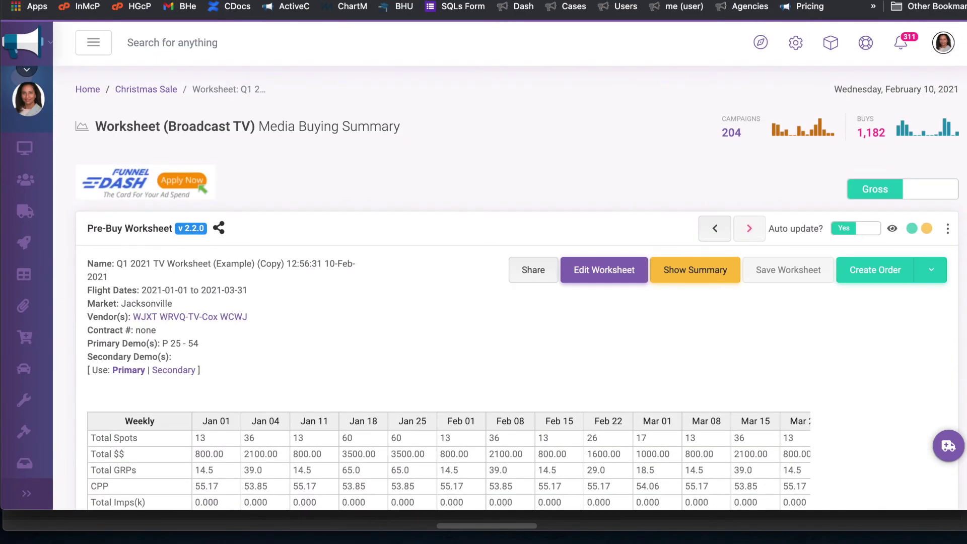